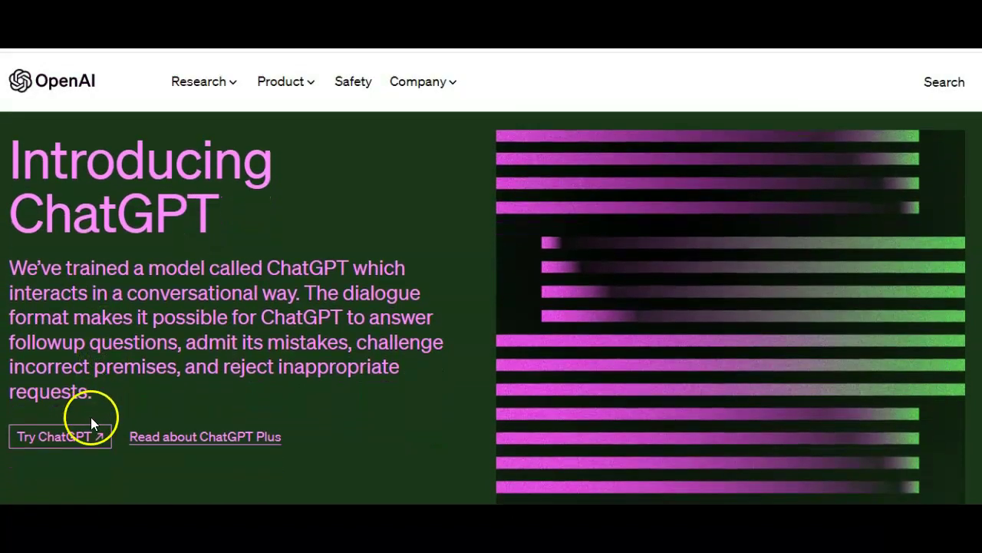
- Open ChatGPT and submit the prompt "Create 10 questions on solving second degre equations"
{"action": "left_click", "coordinate": [87, 432]}
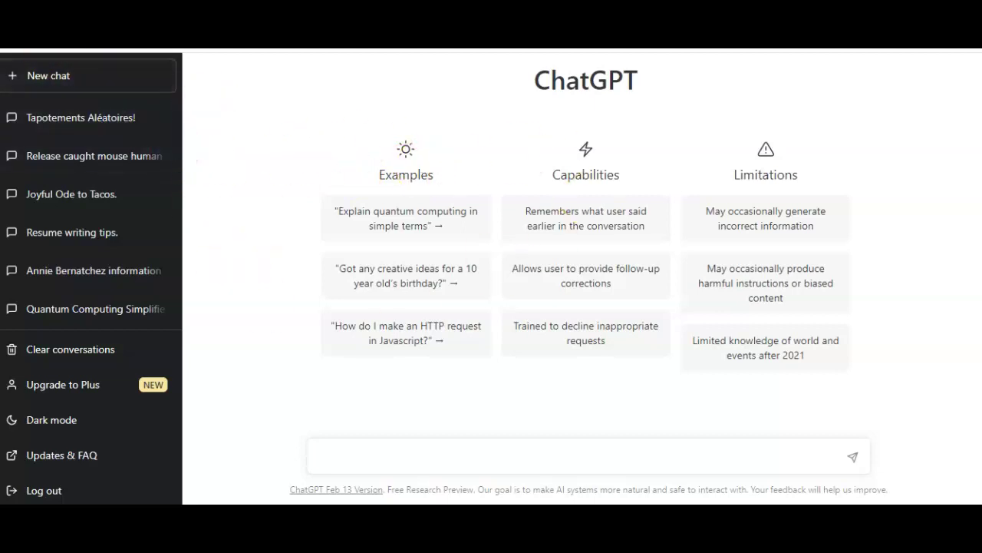
{"action": "type", "text": "Create 10 questions on solving second degree equations"}
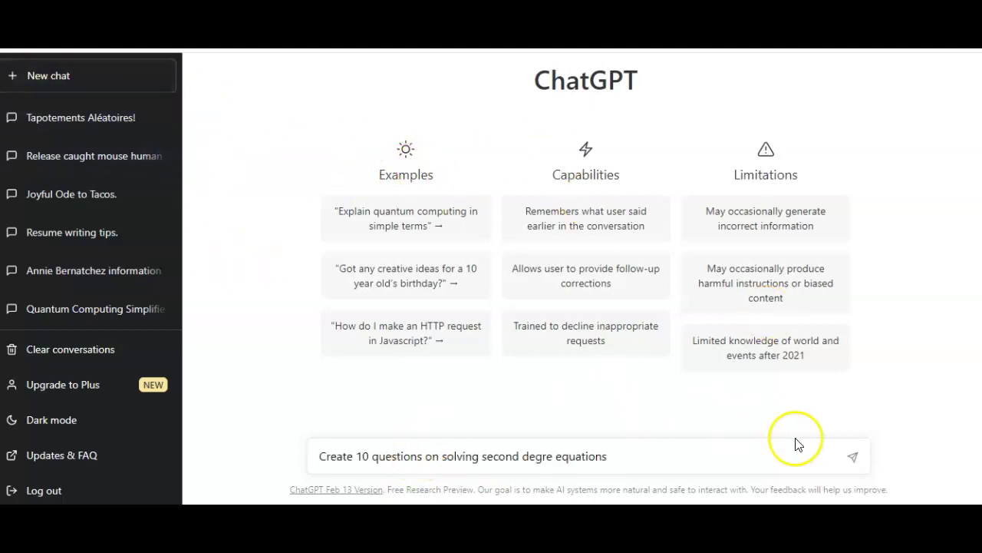
{"action": "left_click", "coordinate": [853, 459]}
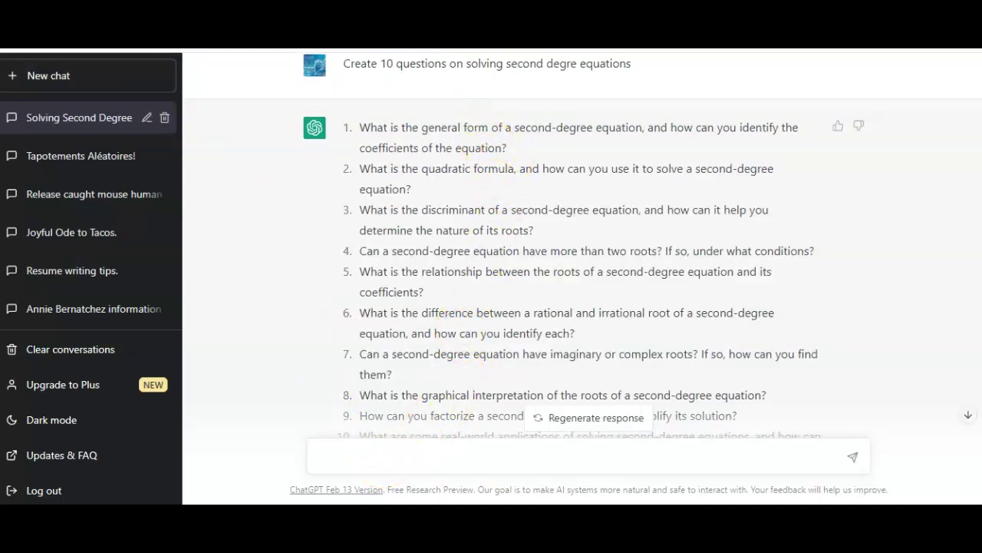
- Submit the prompt "Create a math test with 10 problems in which students will solve second degree equations"
{"action": "type", "text": "Creat a math test with 10 problems in which students will solve second degree equations"}
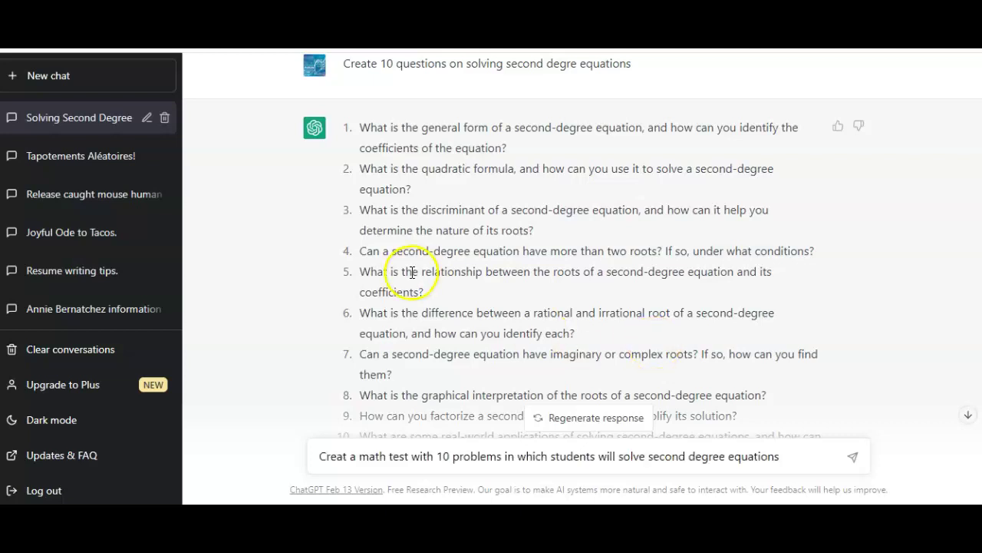
{"action": "left_click", "coordinate": [347, 455]}
{"action": "type", "text": "e"}
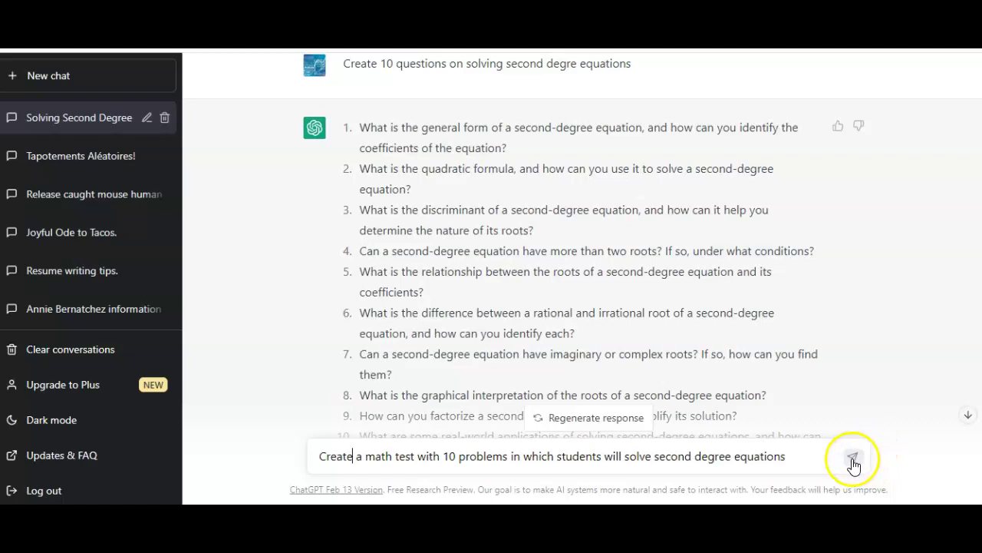
{"action": "left_click", "coordinate": [853, 457]}
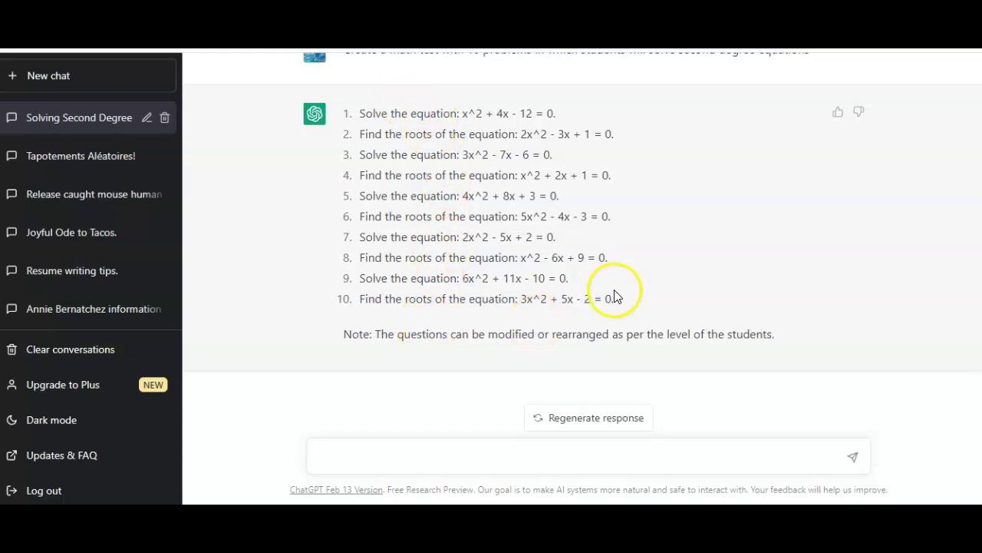
- Submit "Generate the LaTEX code for this and include the answer key on a seperate page." and copy the generated code
{"action": "left_click_drag", "start_coordinate": [614, 303], "coordinate": [349, 115]}
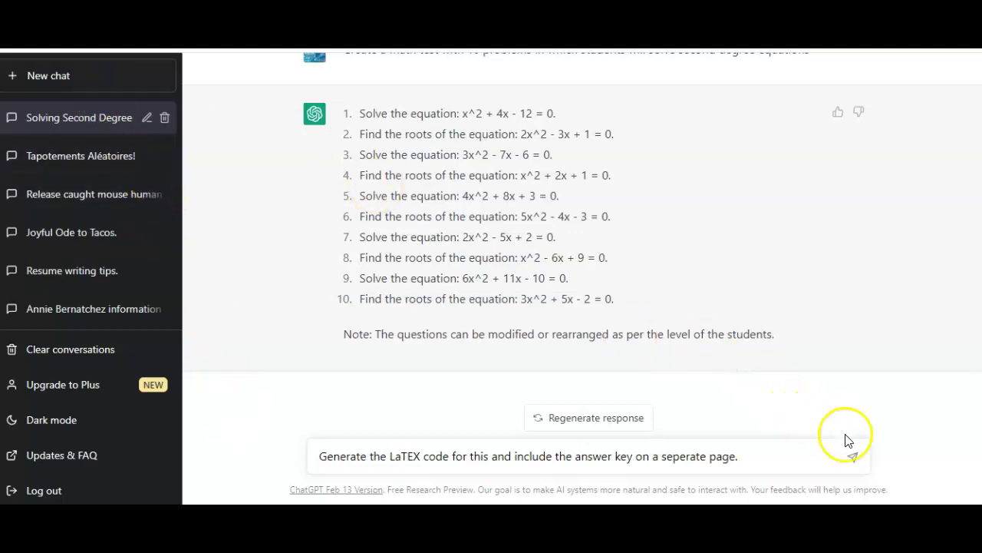
{"action": "left_click", "coordinate": [860, 461]}
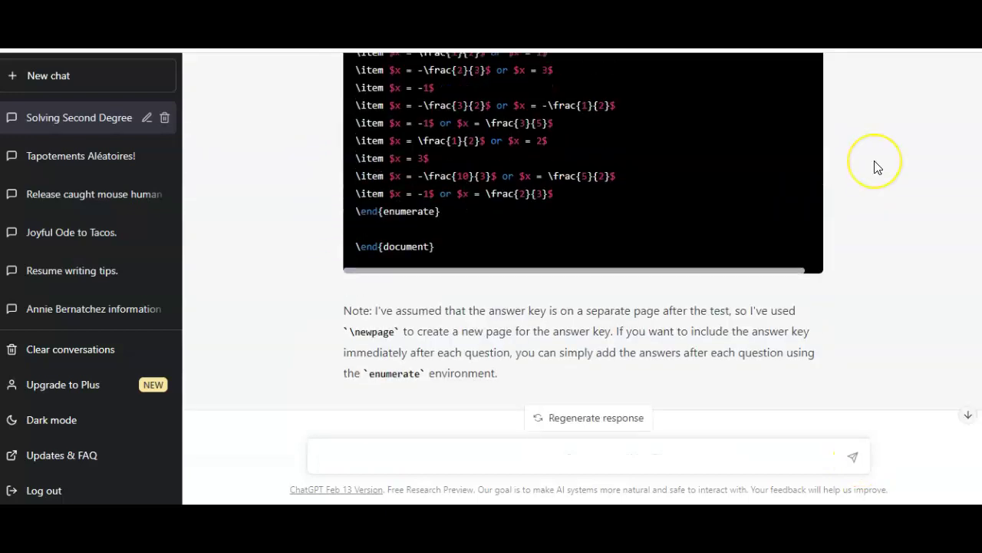
{"action": "scroll", "coordinate": [874, 161], "scroll_direction": "up", "scroll_amount": 5}
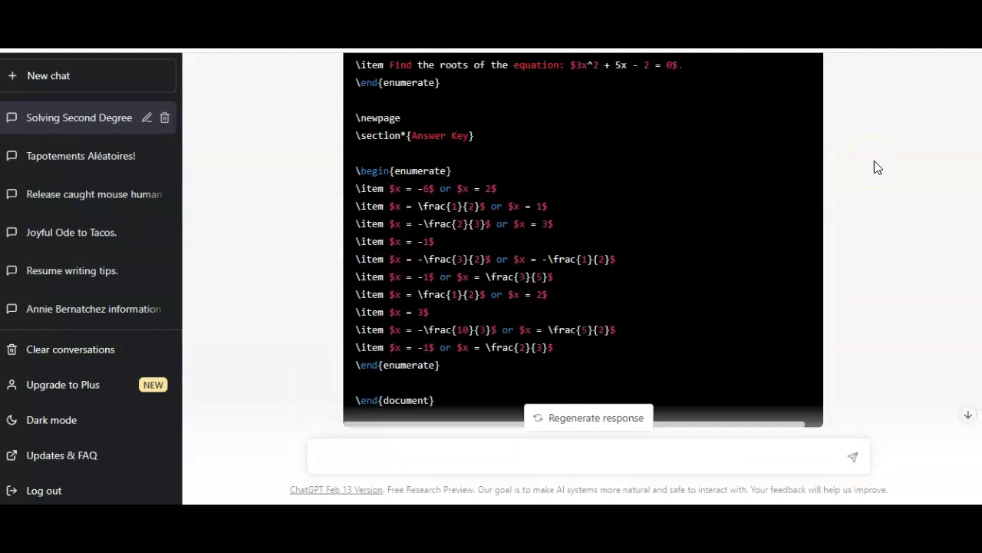
{"action": "scroll", "coordinate": [878, 168], "scroll_direction": "up", "scroll_amount": 7}
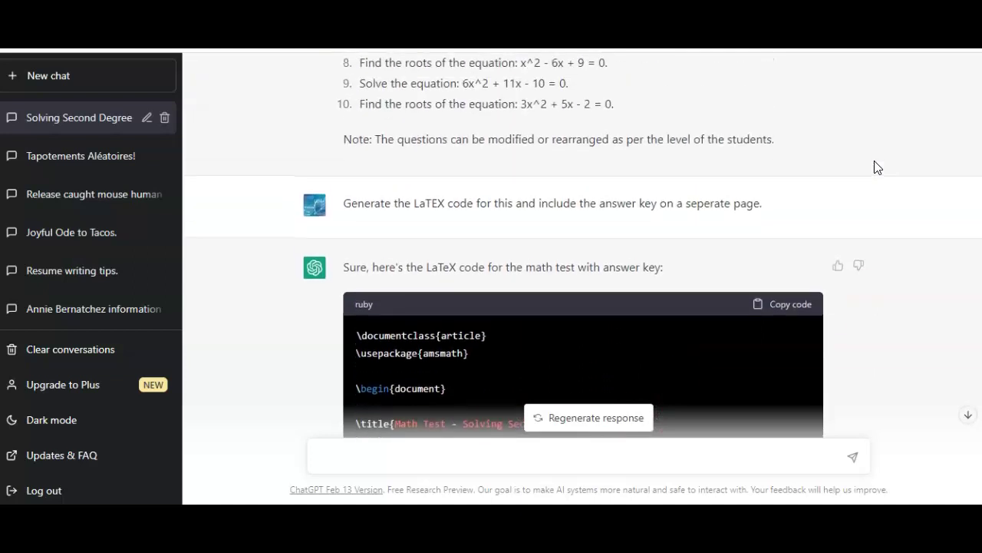
{"action": "scroll", "coordinate": [878, 191], "scroll_direction": "down", "scroll_amount": 3}
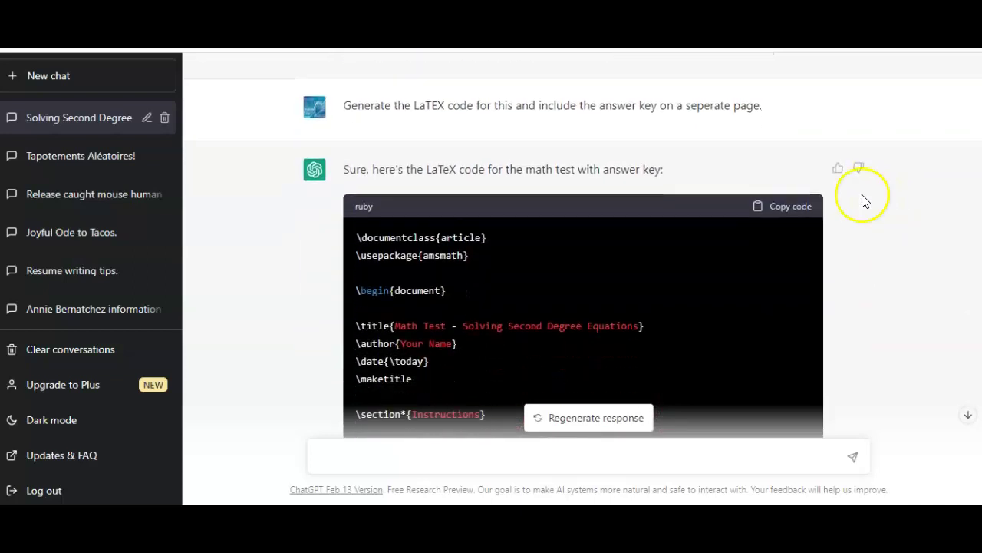
{"action": "left_click", "coordinate": [784, 211]}
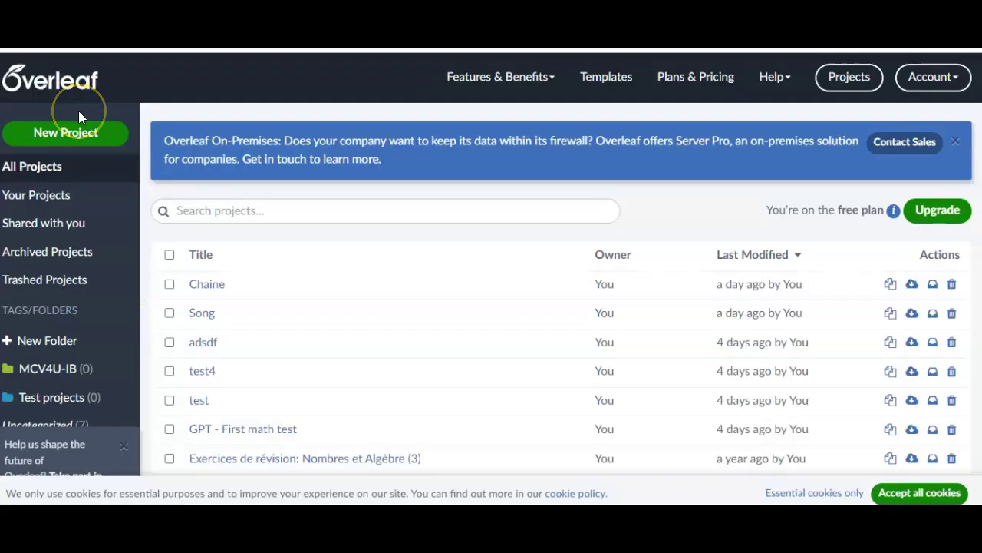
- In Overleaf, dismiss the On-Premises banner and create a blank project named GPT
{"action": "left_click", "coordinate": [955, 145]}
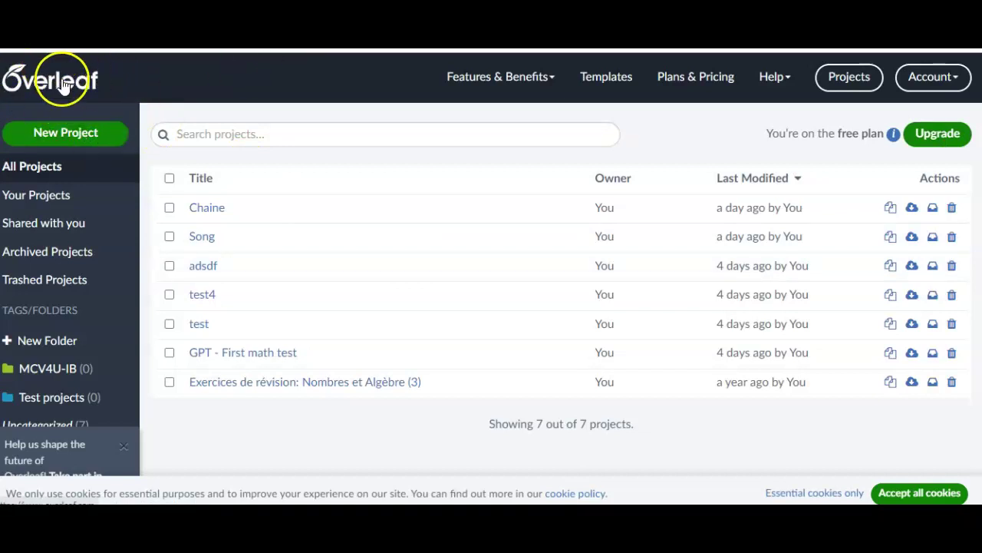
{"action": "left_click", "coordinate": [90, 139]}
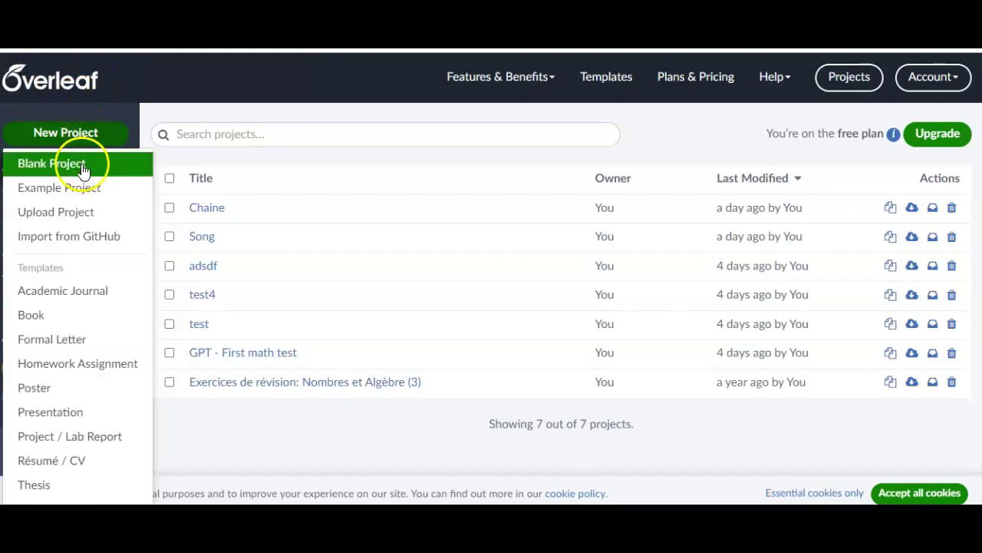
{"action": "left_click", "coordinate": [82, 163]}
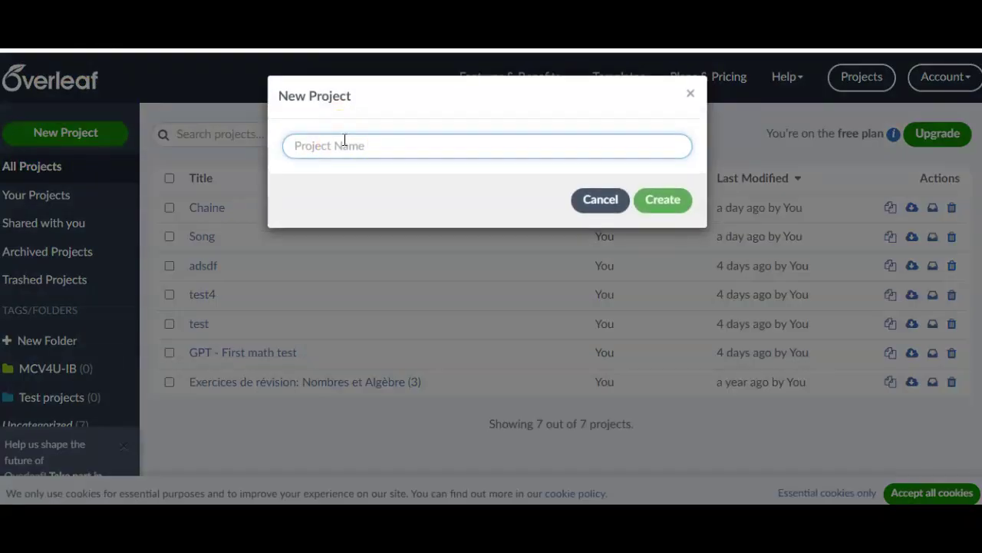
{"action": "type", "text": "GPT"}
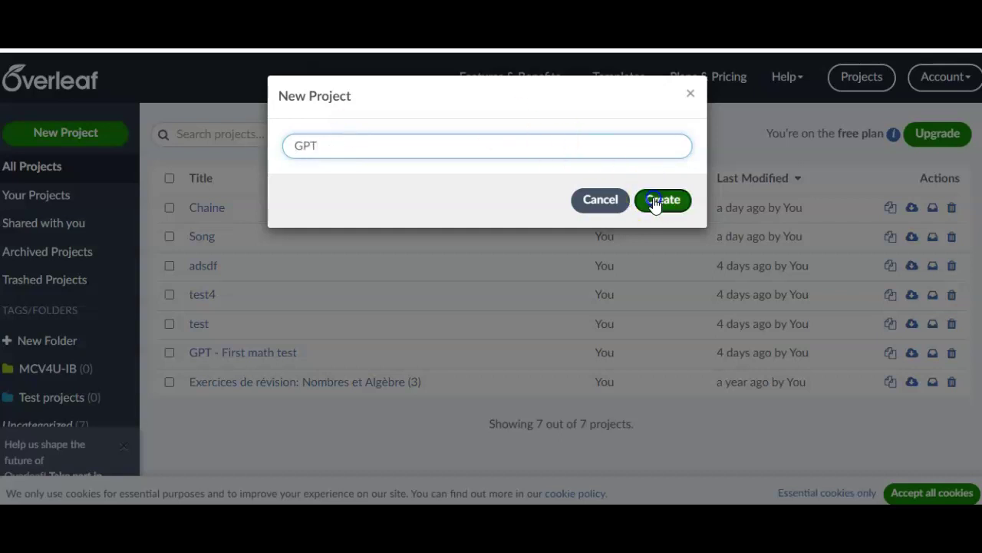
{"action": "left_click", "coordinate": [653, 202]}
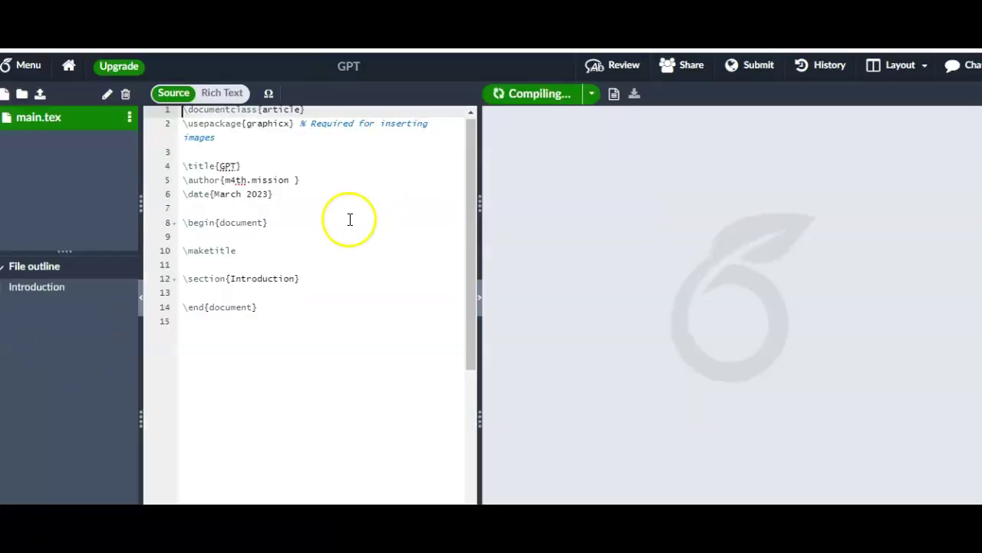
- Replace the template code in main.tex with the copied LaTeX code and download the recompiled PDF
{"action": "left_click_drag", "start_coordinate": [323, 305], "coordinate": [150, 107]}
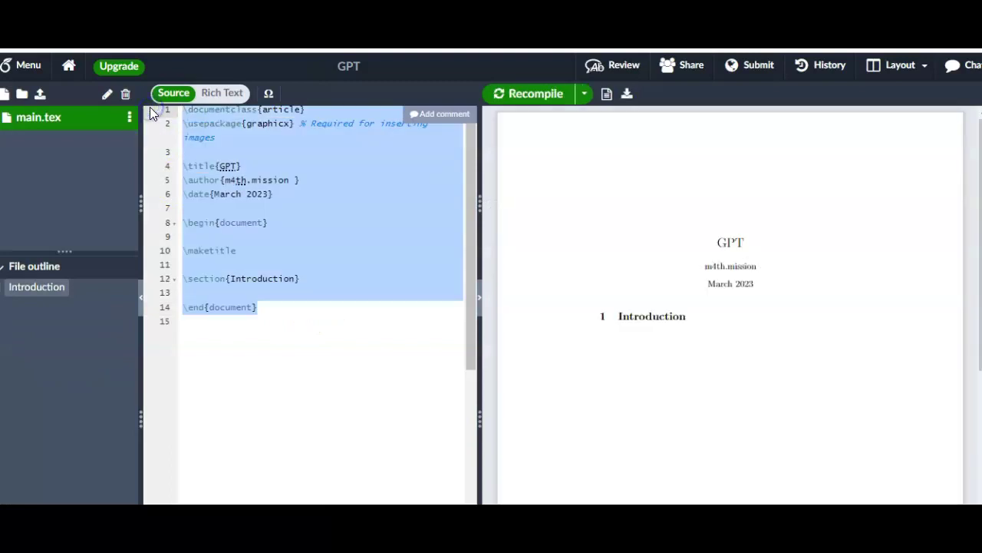
{"action": "key", "text": "ctrl+v"}
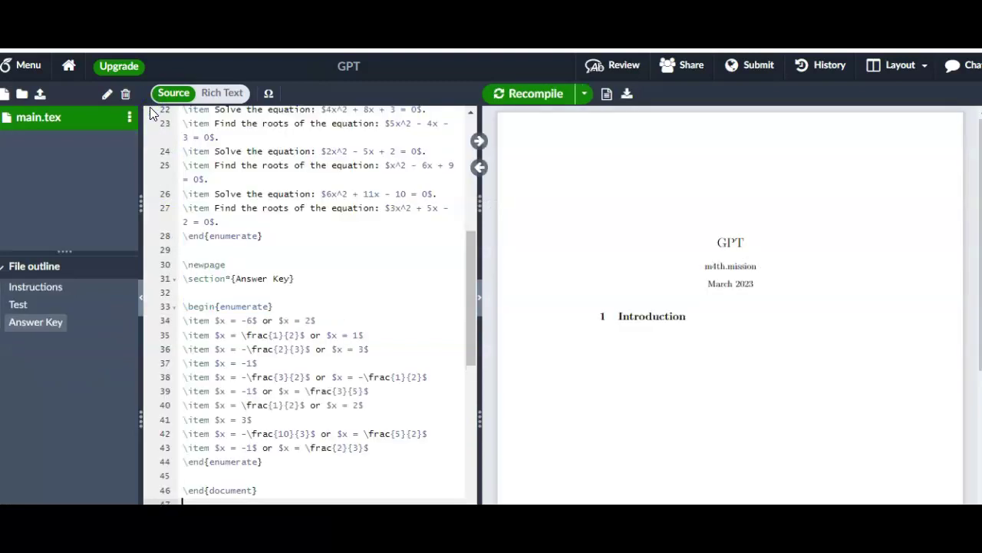
{"action": "left_click", "coordinate": [527, 95]}
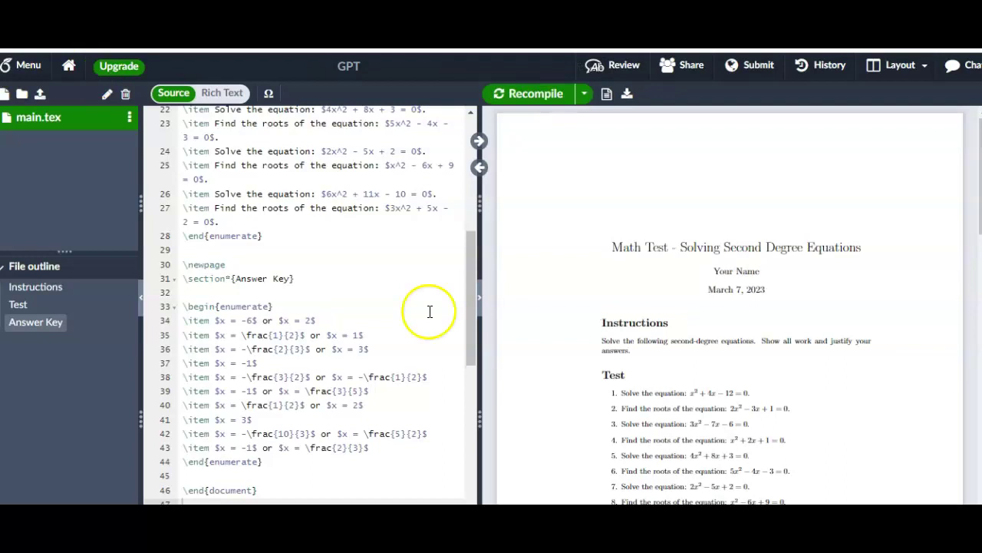
{"action": "scroll", "coordinate": [741, 332], "scroll_direction": "down", "scroll_amount": 1}
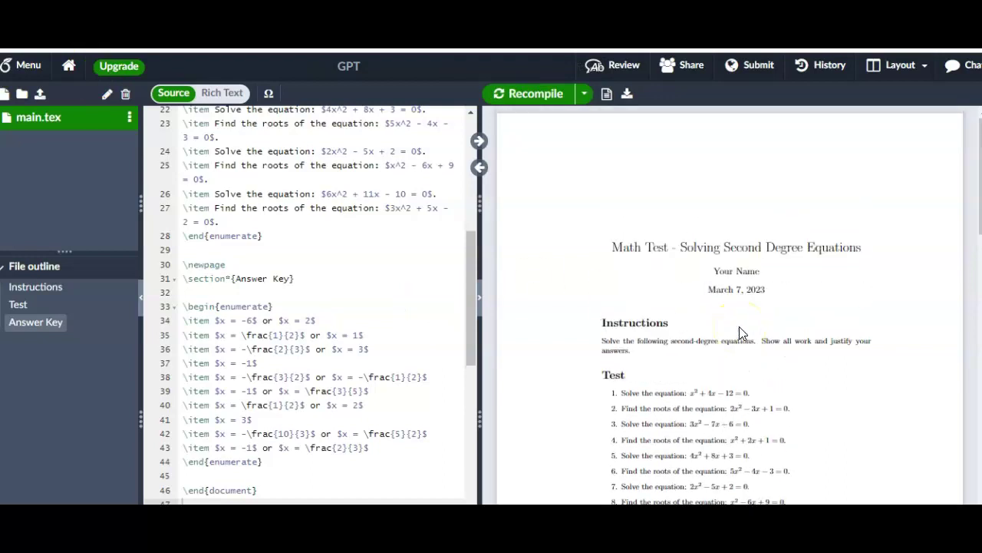
{"action": "left_click", "coordinate": [627, 98]}
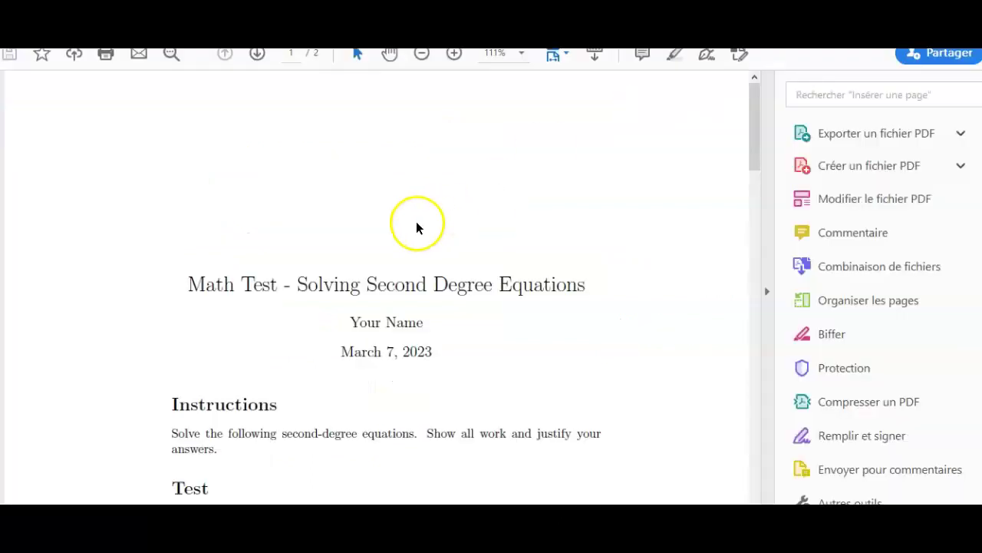
- Examine the test problems and the answer key page in the downloaded PDF, with the tools pane collapsed
{"action": "left_click", "coordinate": [766, 293]}
{"action": "scroll", "coordinate": [634, 359], "scroll_direction": "down", "scroll_amount": 5}
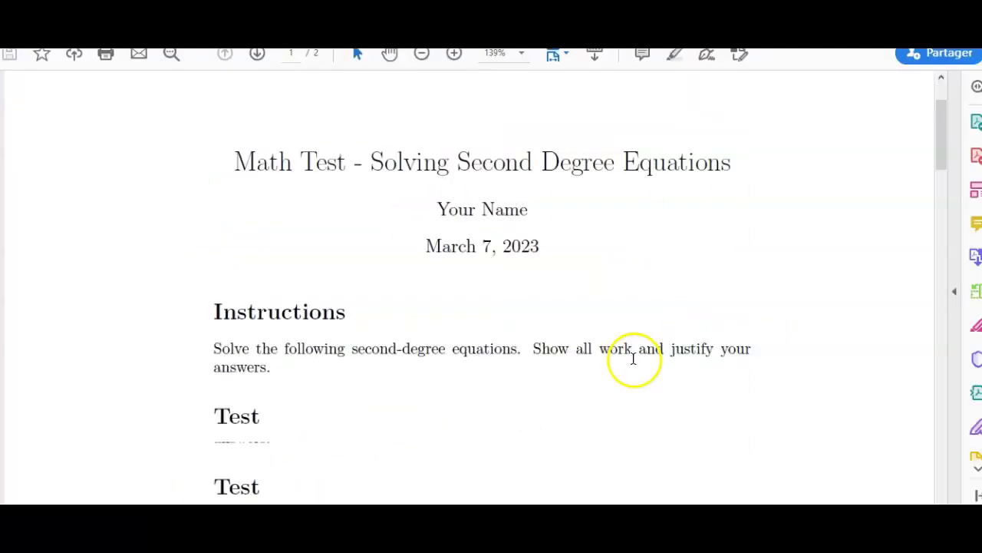
{"action": "scroll", "coordinate": [634, 362], "scroll_direction": "down", "scroll_amount": 3}
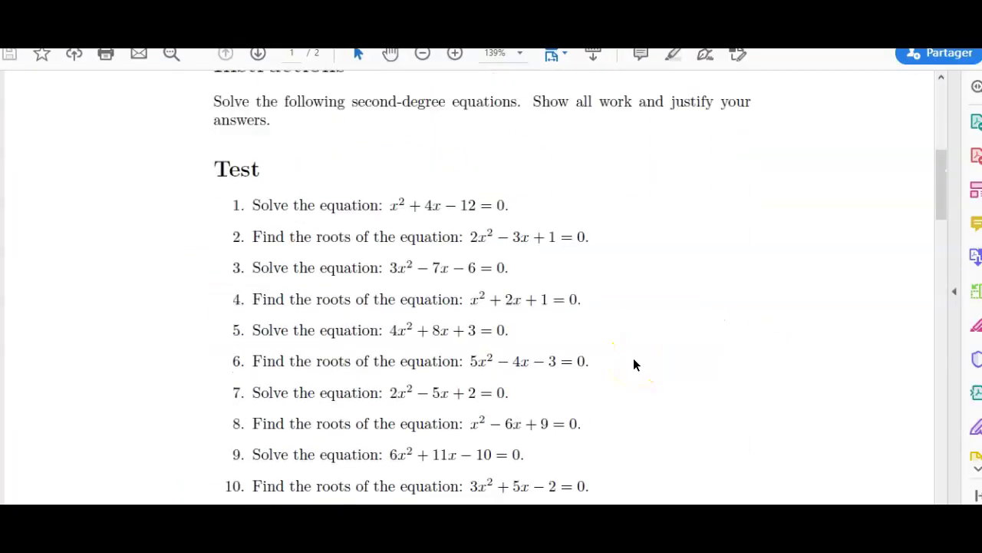
{"action": "scroll", "coordinate": [432, 338], "scroll_direction": "down", "scroll_amount": 15}
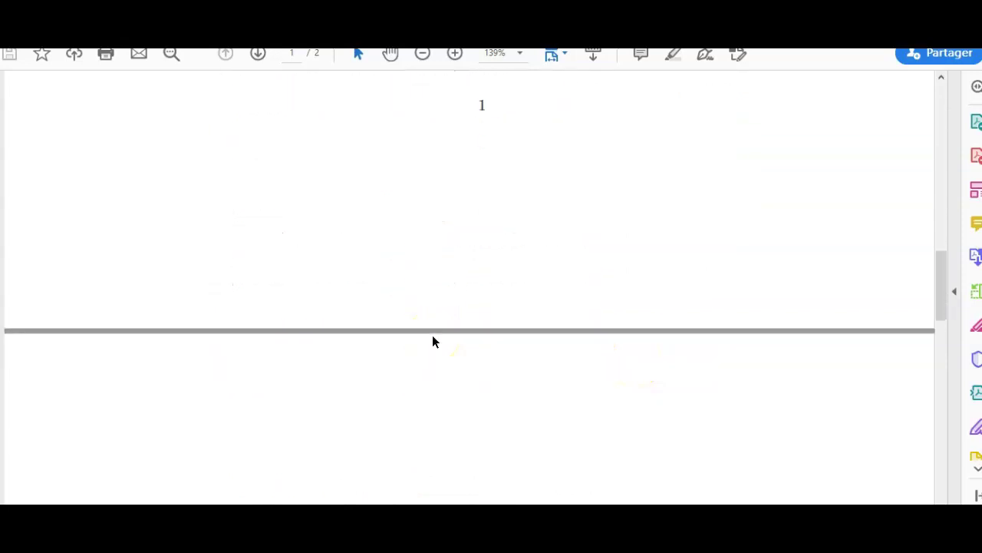
{"action": "scroll", "coordinate": [432, 337], "scroll_direction": "down", "scroll_amount": 12}
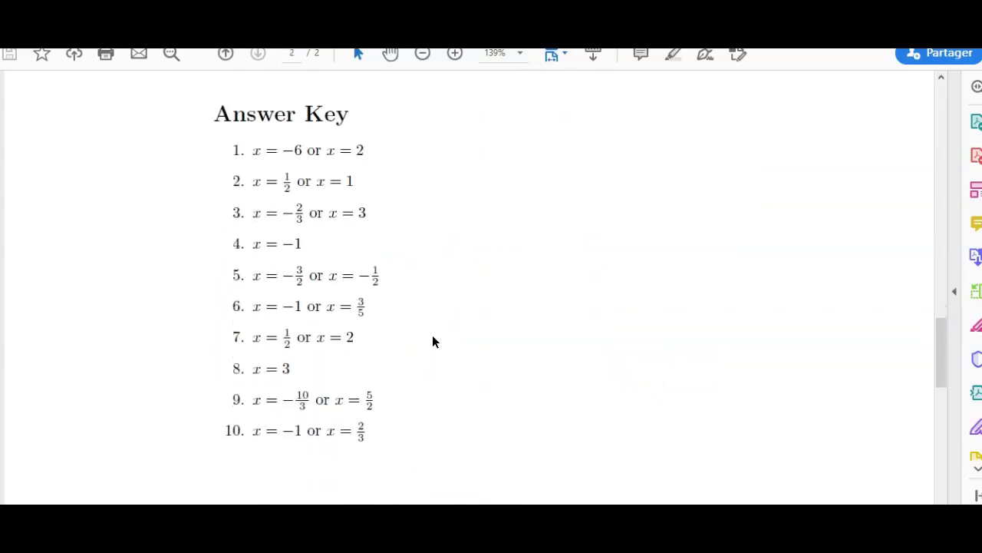
{"action": "scroll", "coordinate": [433, 340], "scroll_direction": "down", "scroll_amount": 1}
{"action": "scroll", "coordinate": [328, 146], "scroll_direction": "up", "scroll_amount": 18}
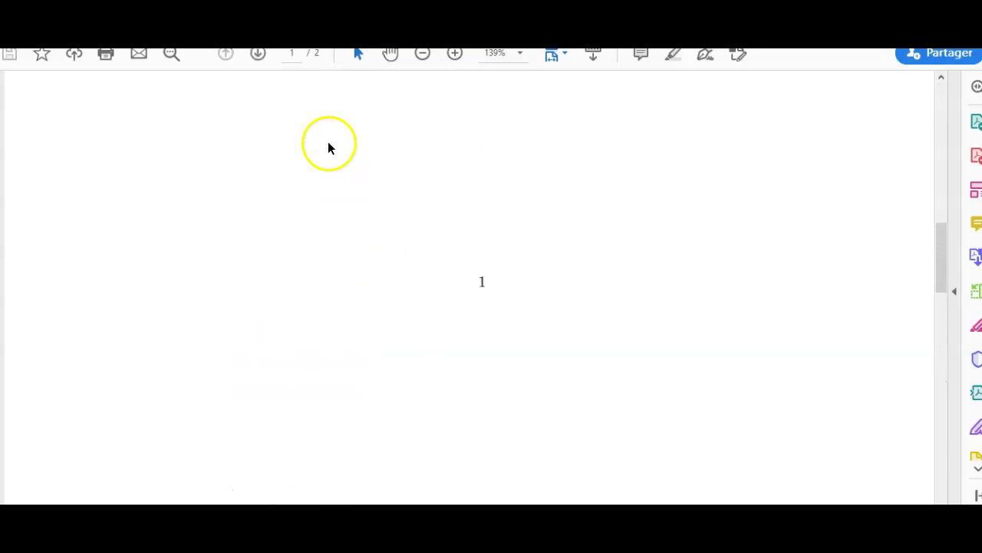
{"action": "scroll", "coordinate": [328, 146], "scroll_direction": "up", "scroll_amount": 10}
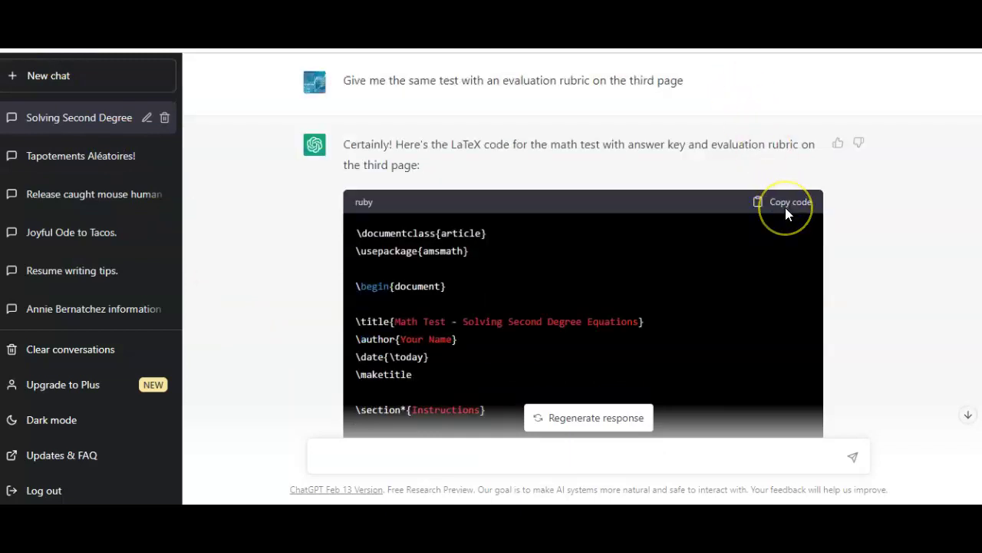
- In ChatGPT, request "Give me the same test with an evaluation rubric on the third page" and copy the generated LaTeX code
{"action": "left_click", "coordinate": [785, 207]}
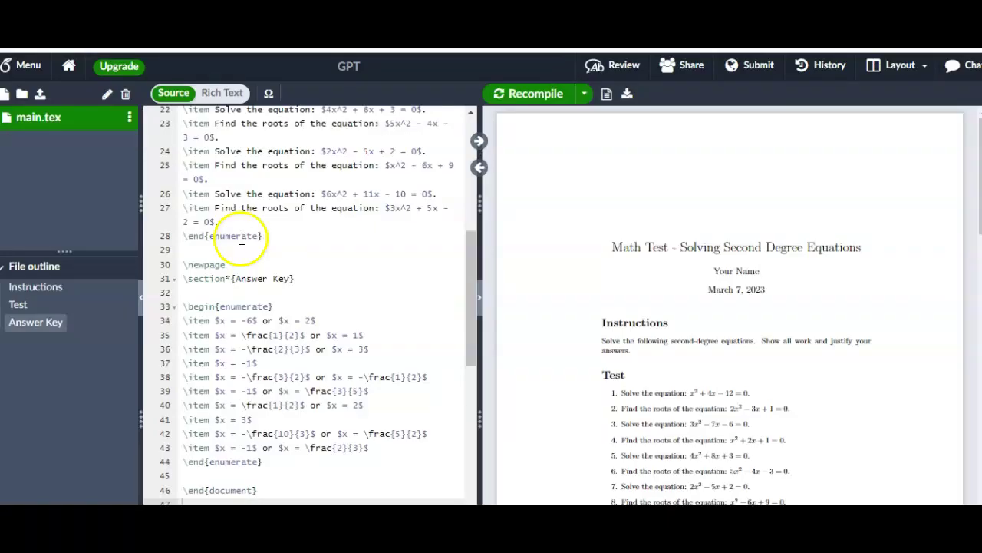
{"action": "left_click_drag", "start_coordinate": [243, 236], "coordinate": [460, 498]}
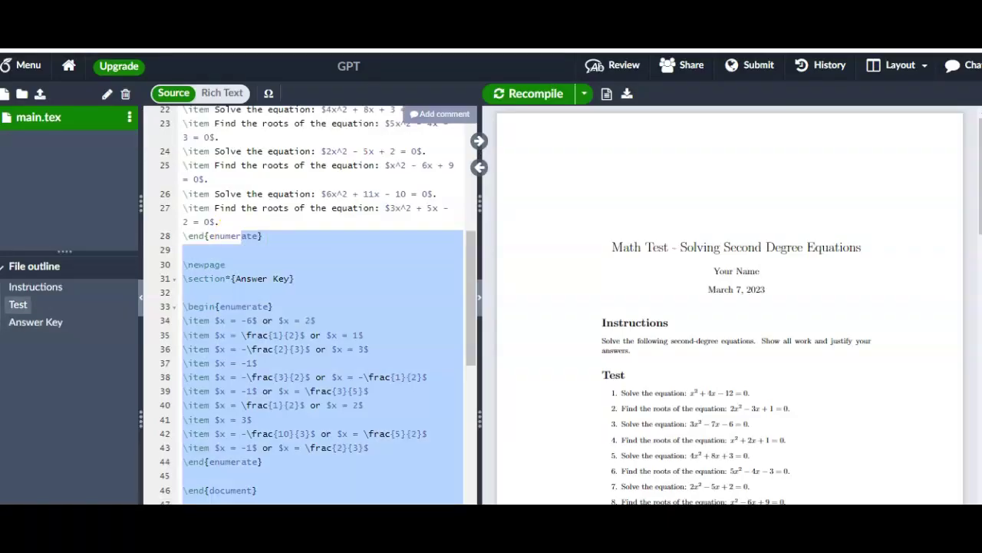
{"action": "key", "text": "super"}
{"action": "left_click", "coordinate": [856, 367]}
{"action": "left_click", "coordinate": [365, 507]}
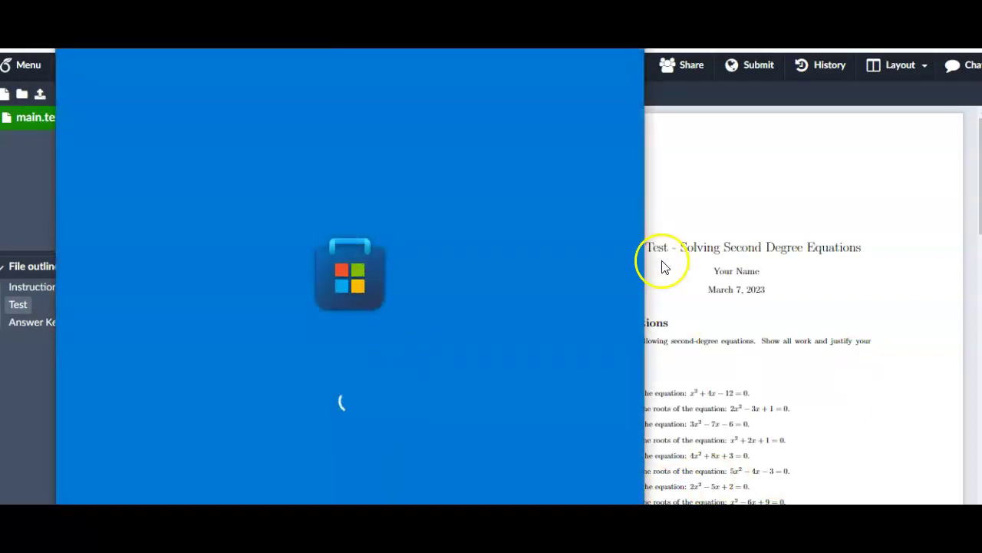
{"action": "left_click", "coordinate": [816, 211]}
- In the Overleaf project, replace all of main.tex with the copied evaluation rubric version and download the recompiled PDF
{"action": "left_click", "coordinate": [373, 180]}
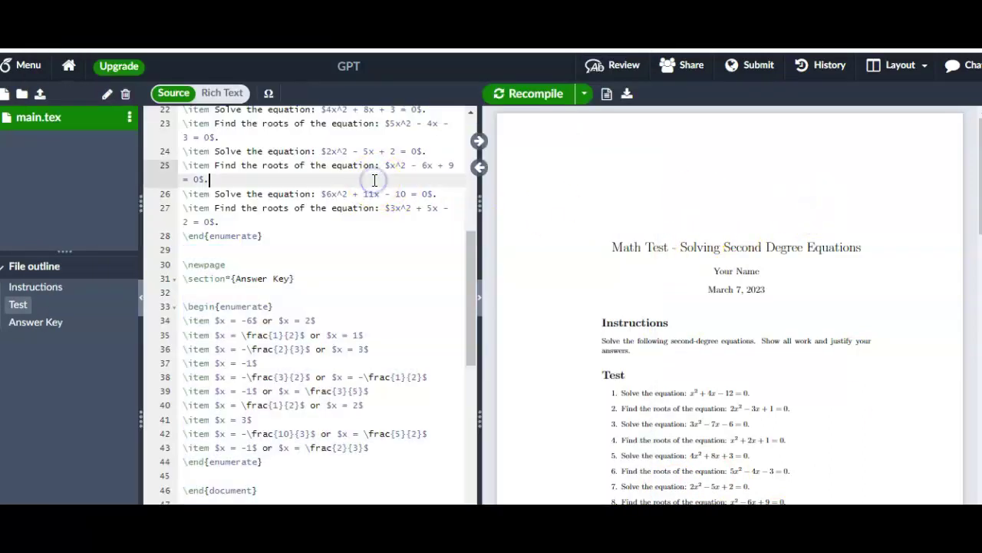
{"action": "key", "text": "ctrl+a"}
{"action": "key", "text": "BackSpace"}
{"action": "key", "text": "ctrl+v"}
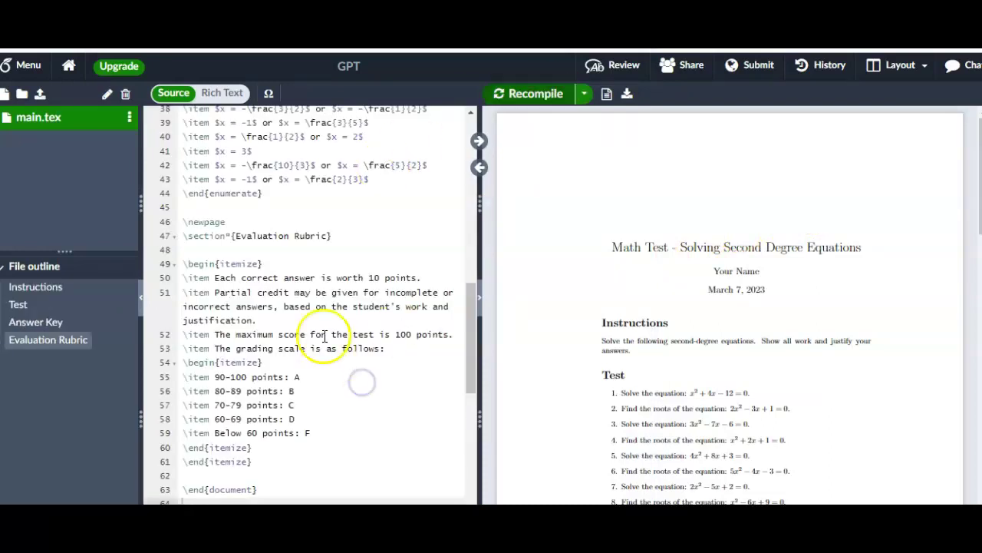
{"action": "left_click", "coordinate": [535, 98]}
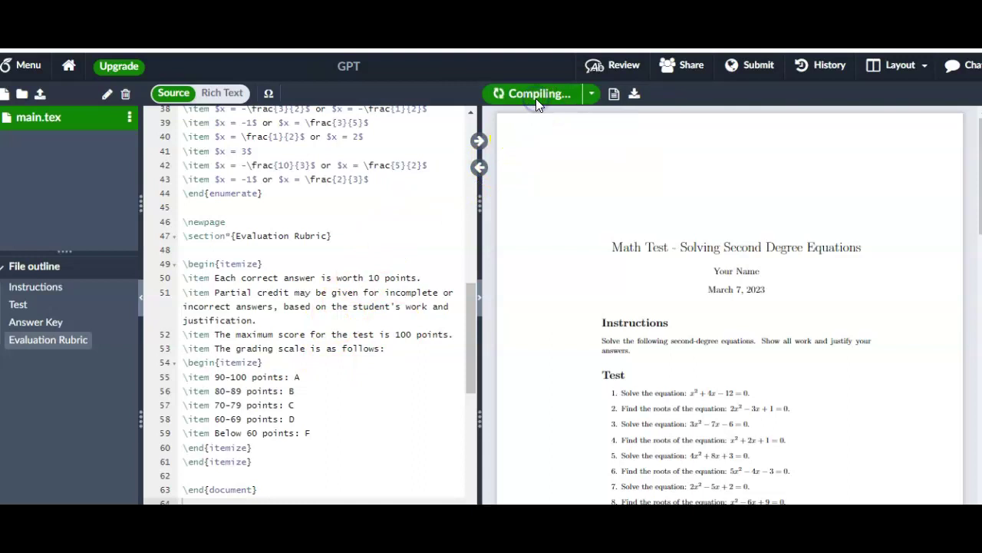
{"action": "left_click", "coordinate": [630, 95]}
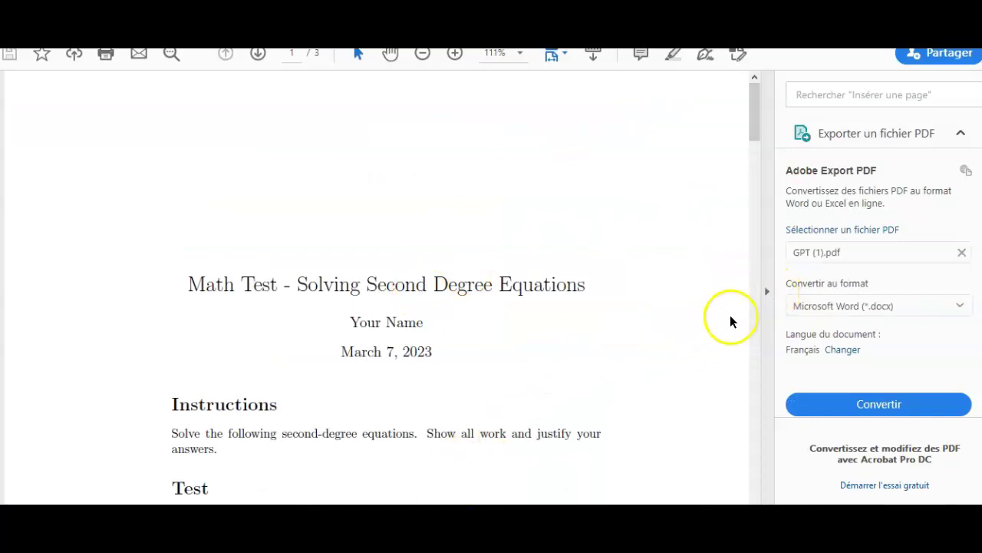
- Collapse the tools pane and examine the test, answer key and third-page evaluation rubric in the downloaded PDF
{"action": "left_click", "coordinate": [766, 293]}
{"action": "scroll", "coordinate": [635, 345], "scroll_direction": "down", "scroll_amount": 15}
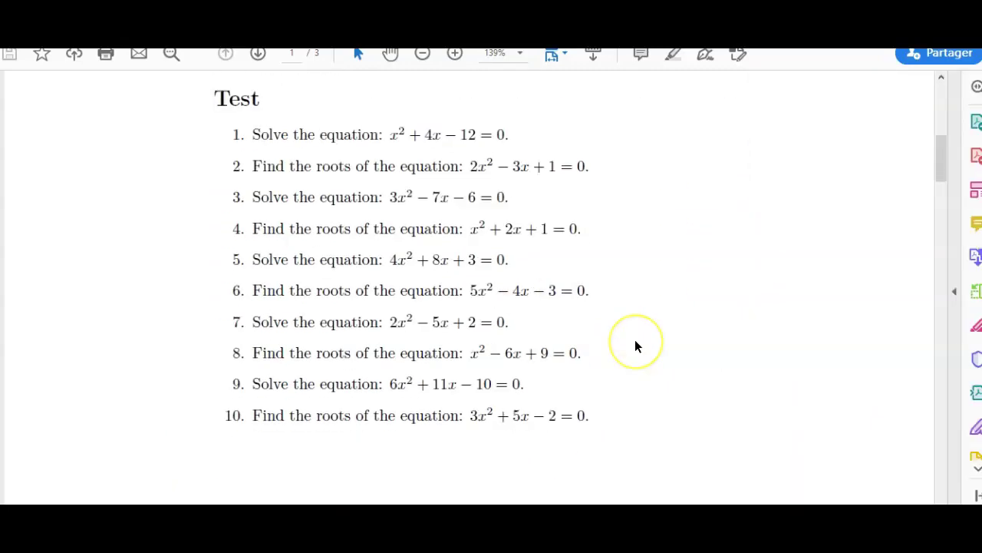
{"action": "scroll", "coordinate": [635, 341], "scroll_direction": "down", "scroll_amount": 10}
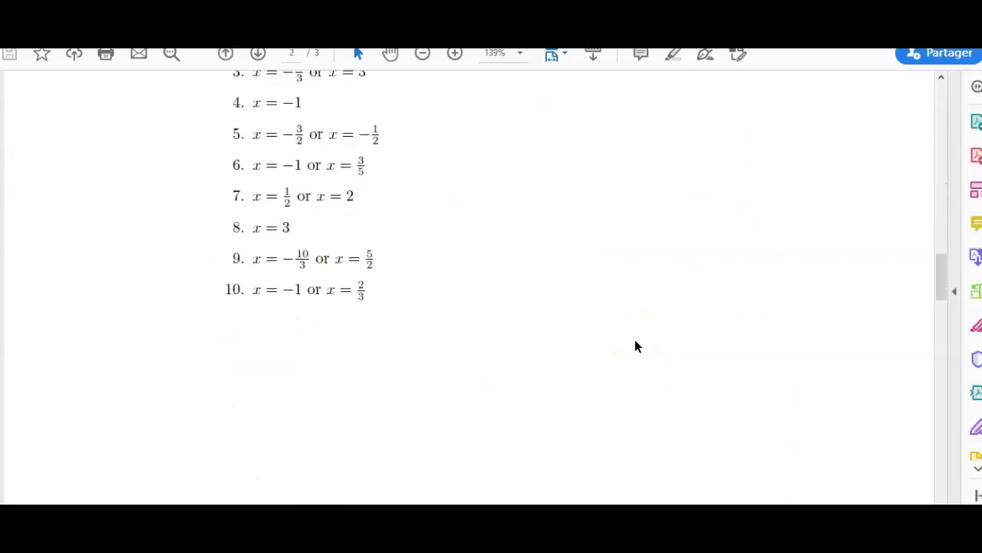
{"action": "scroll", "coordinate": [635, 340], "scroll_direction": "down", "scroll_amount": 8}
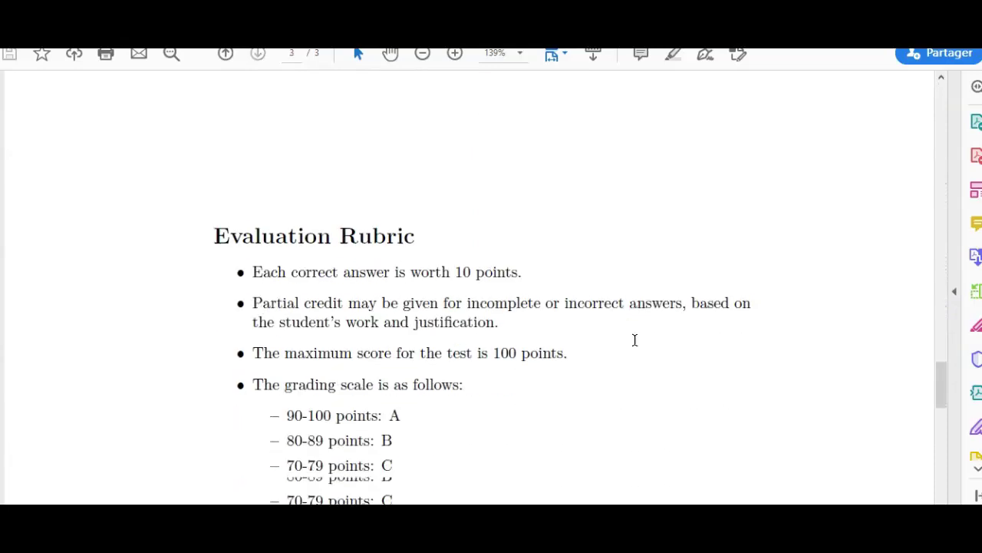
{"action": "scroll", "coordinate": [634, 346], "scroll_direction": "up", "scroll_amount": 3}
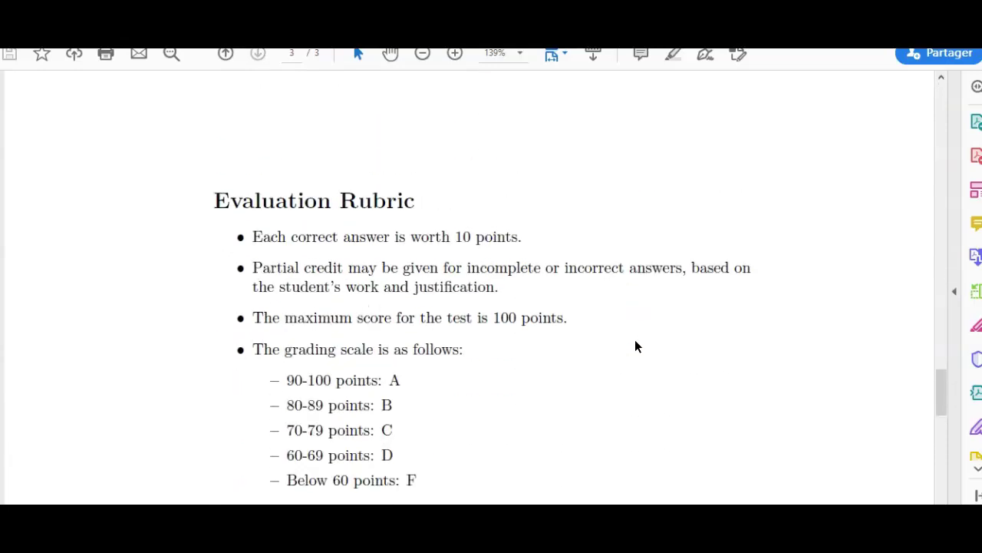
{"action": "scroll", "coordinate": [635, 346], "scroll_direction": "down", "scroll_amount": 3}
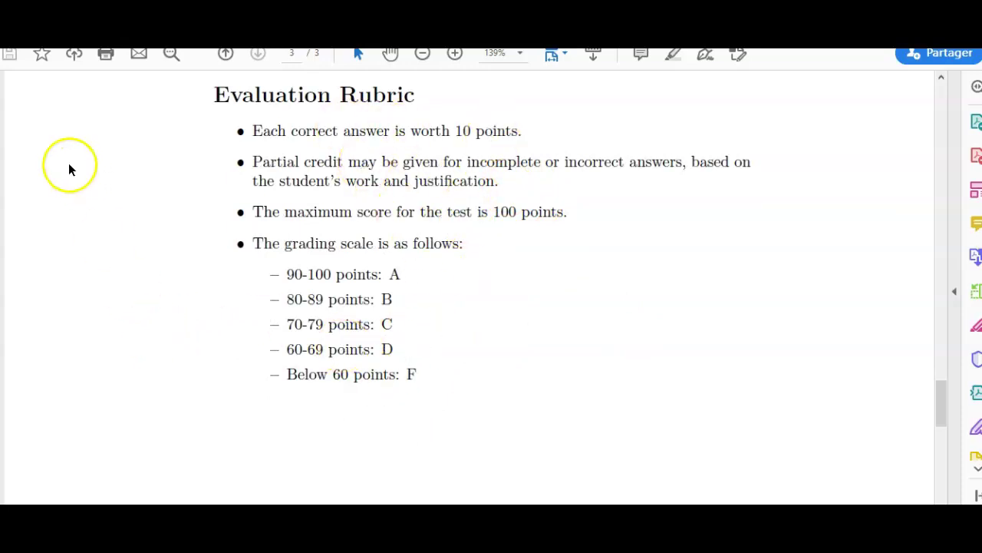
- In ChatGPT, request "Same thing but change the rubric so that it is in table format and so that it evaluates on a level of 1 to 4."
{"action": "key", "text": "alt+Tab"}
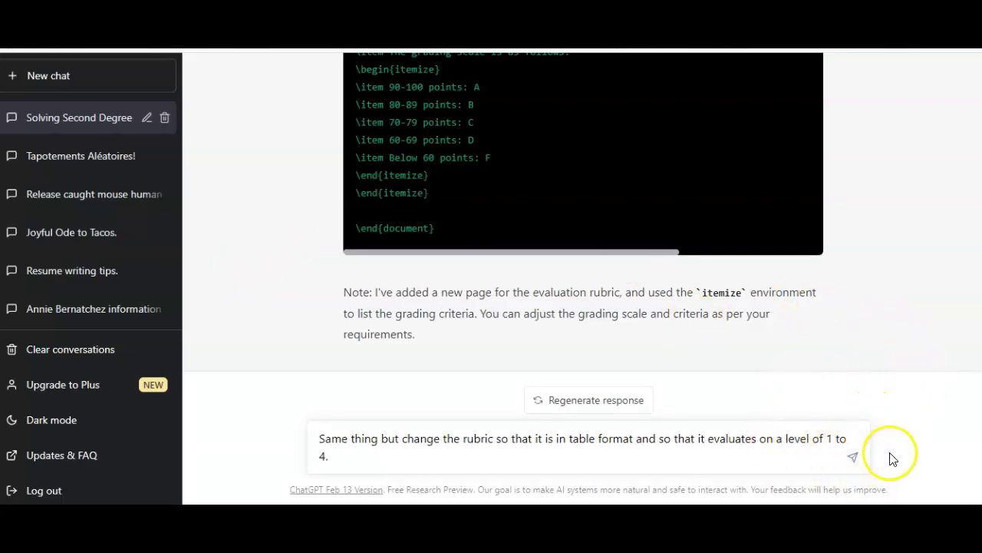
{"action": "left_click", "coordinate": [853, 457]}
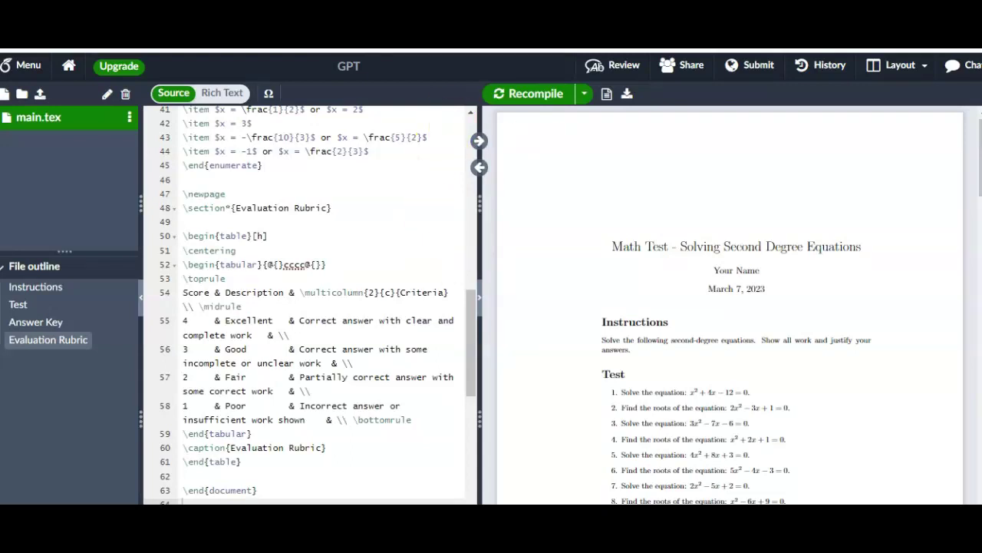
- Switch to GPT (2).pdf in Adobe Acrobat Reader to view the table-format evaluation rubric
{"action": "mouse_move", "coordinate": [509, 505]}
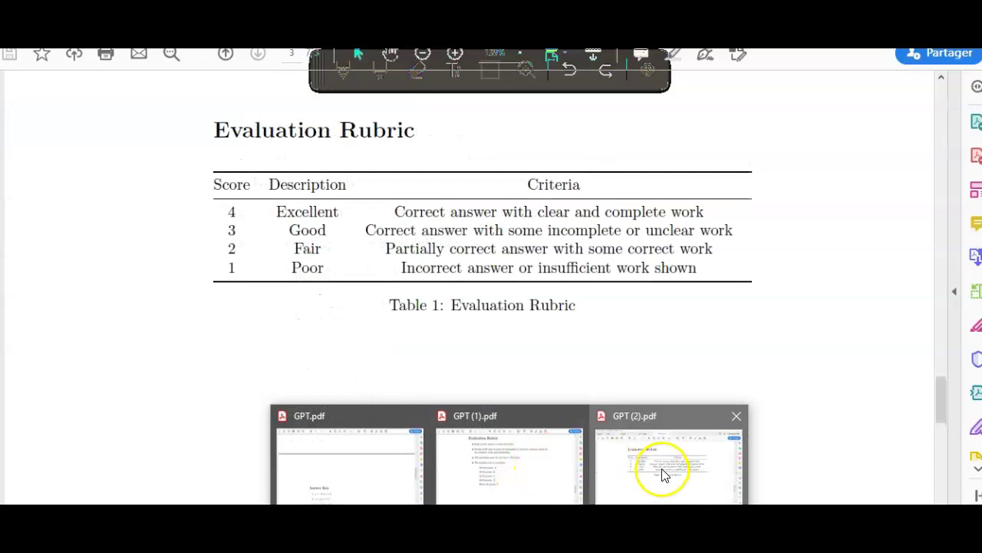
{"action": "left_click", "coordinate": [661, 468]}
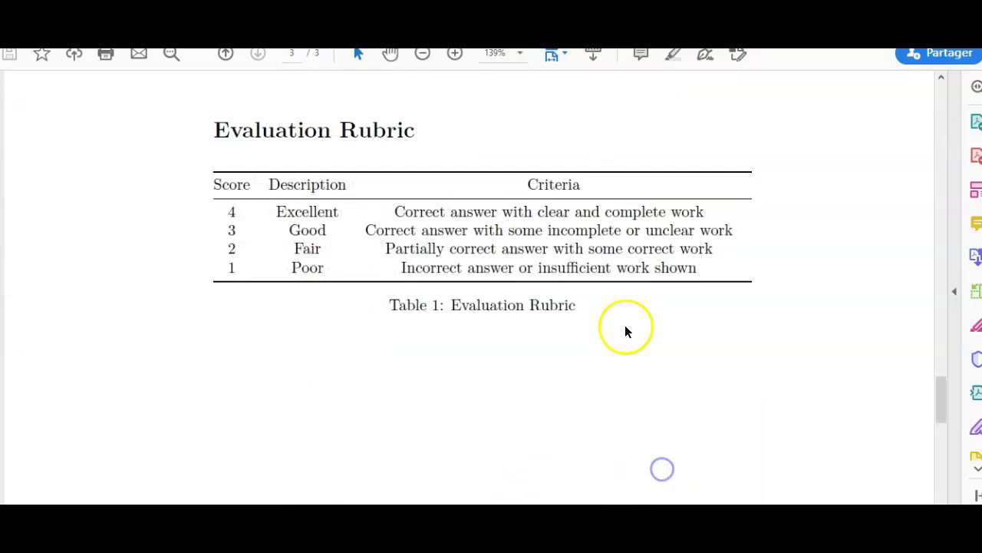